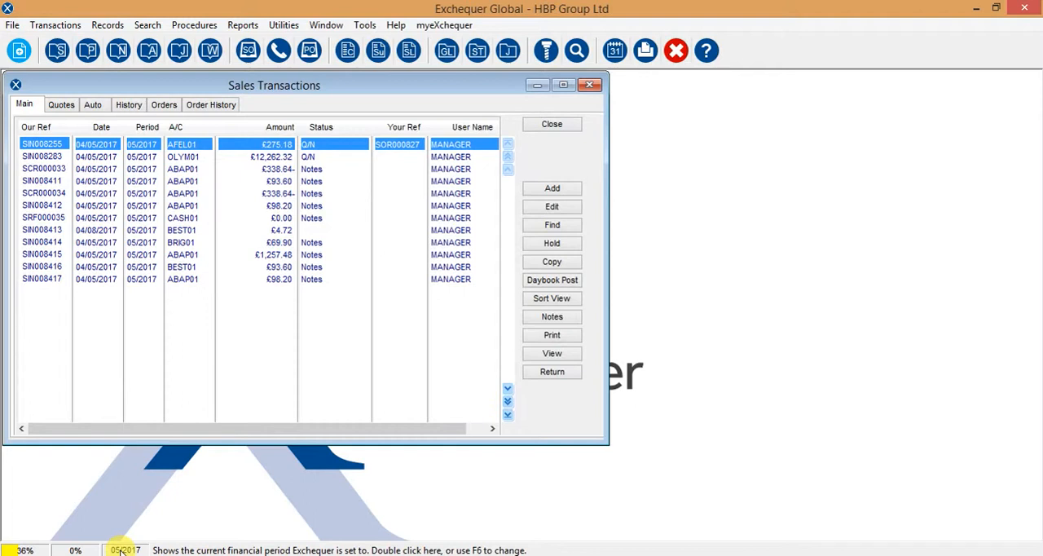
# Review the System/GL/Currency options in the general System Setup, including Set Period relative to Date, and leave without changes
pyautogui.click(284, 26)
pyautogui.moveTo(306, 99)
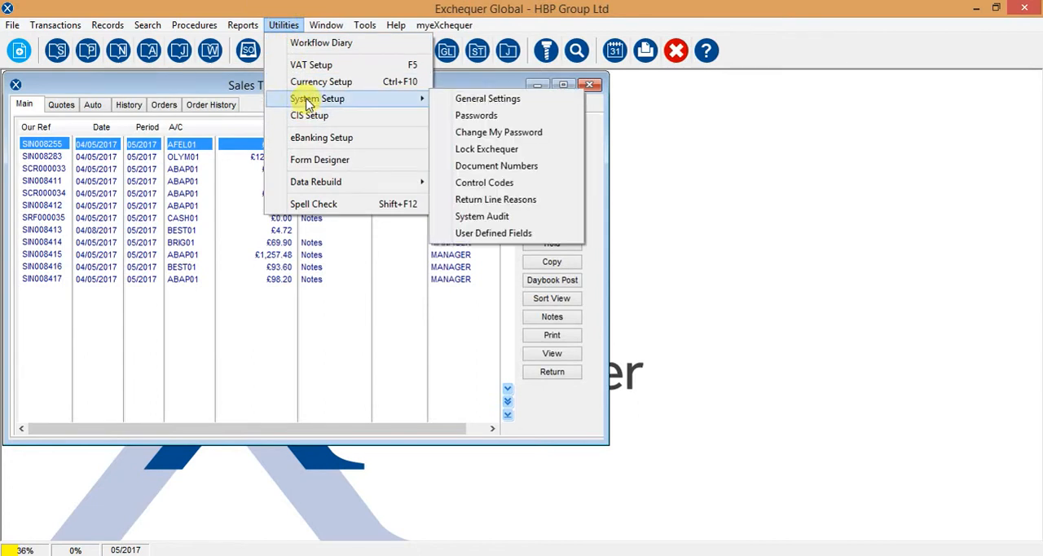
pyautogui.click(504, 104)
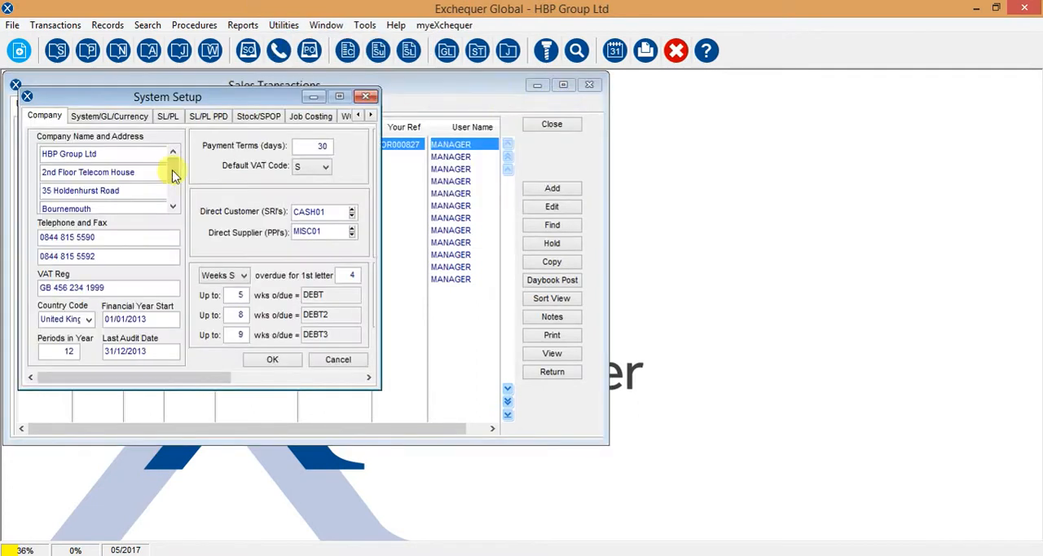
pyautogui.click(120, 118)
pyautogui.moveTo(119, 96); pyautogui.dragTo(610, 111)
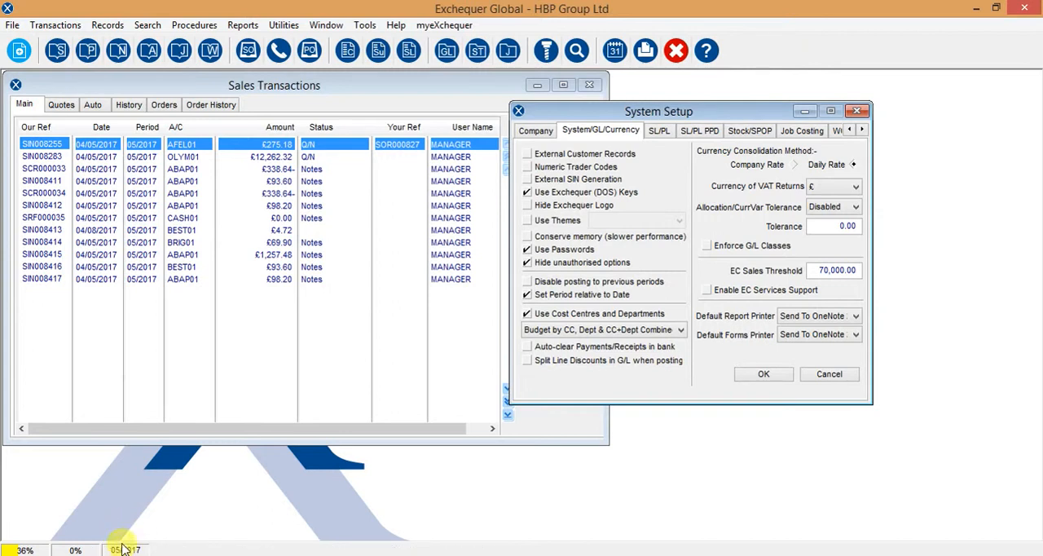
pyautogui.click(841, 376)
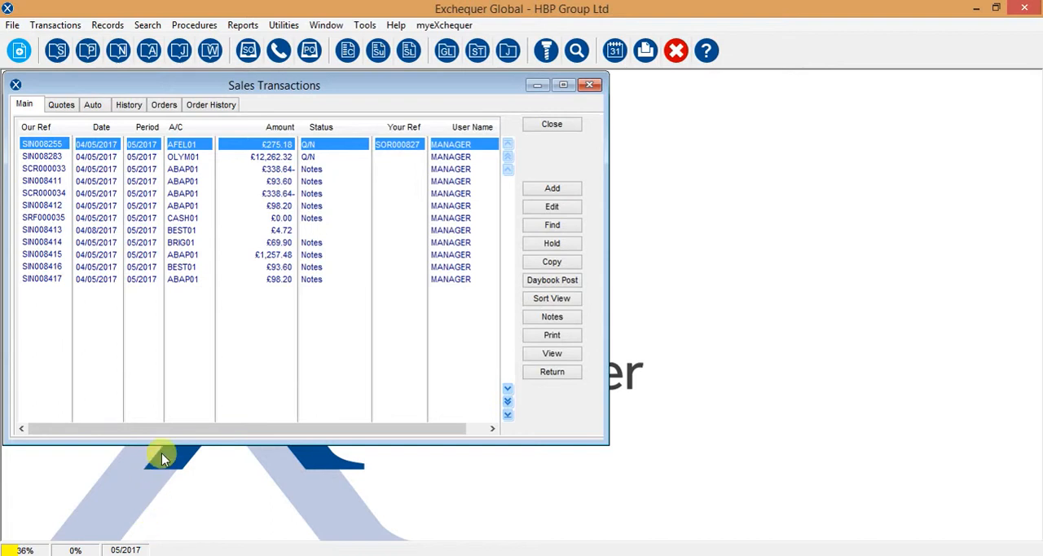
# Place sales credit note SCR000033 on hold for query and cancel that hold
pyautogui.click(309, 170)
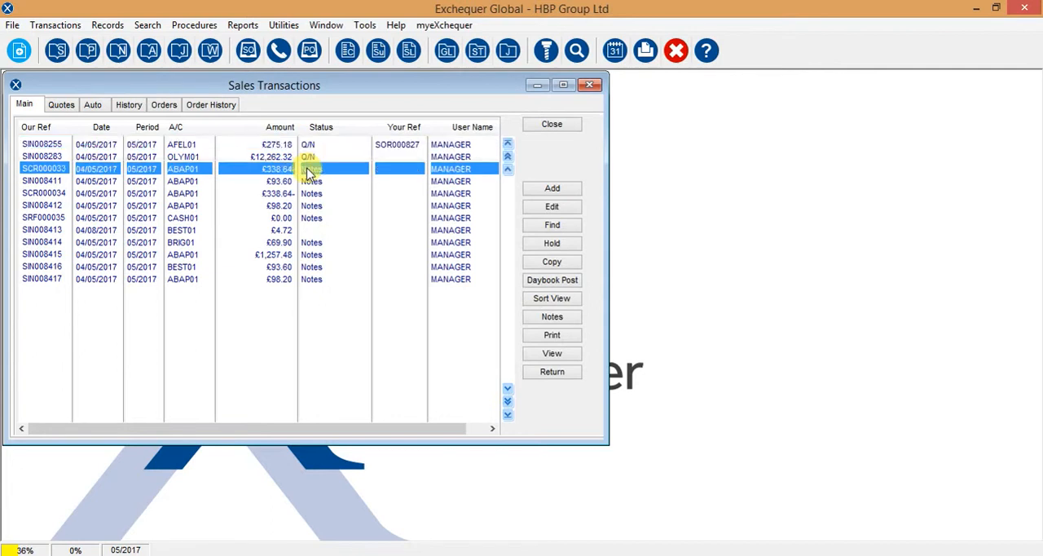
pyautogui.click(552, 243)
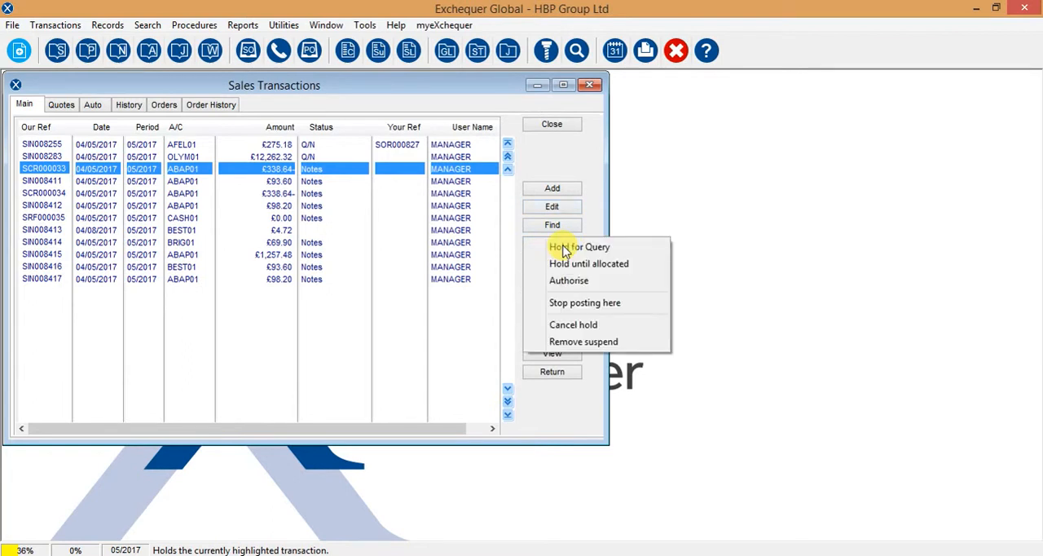
pyautogui.click(565, 249)
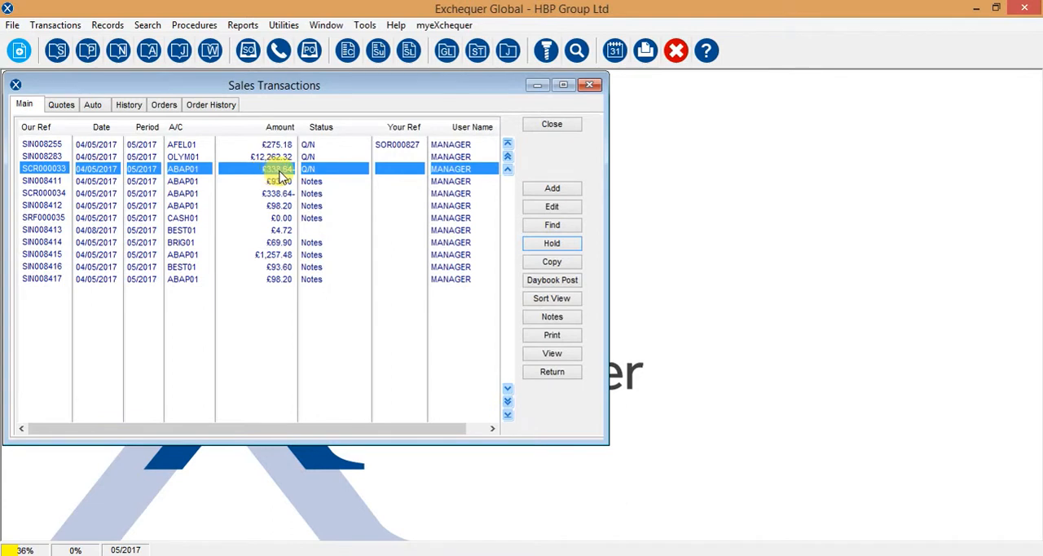
pyautogui.click(546, 244)
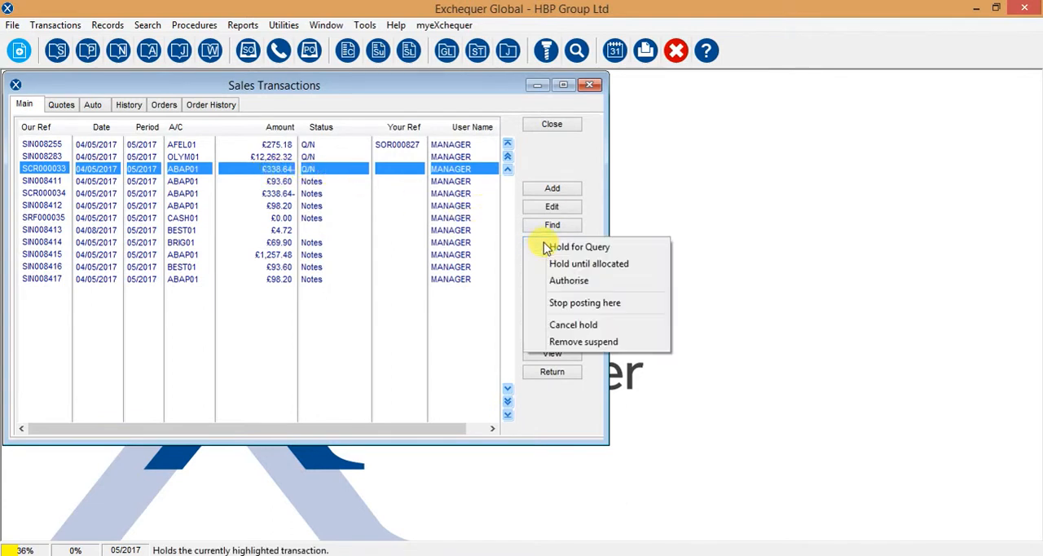
pyautogui.click(563, 324)
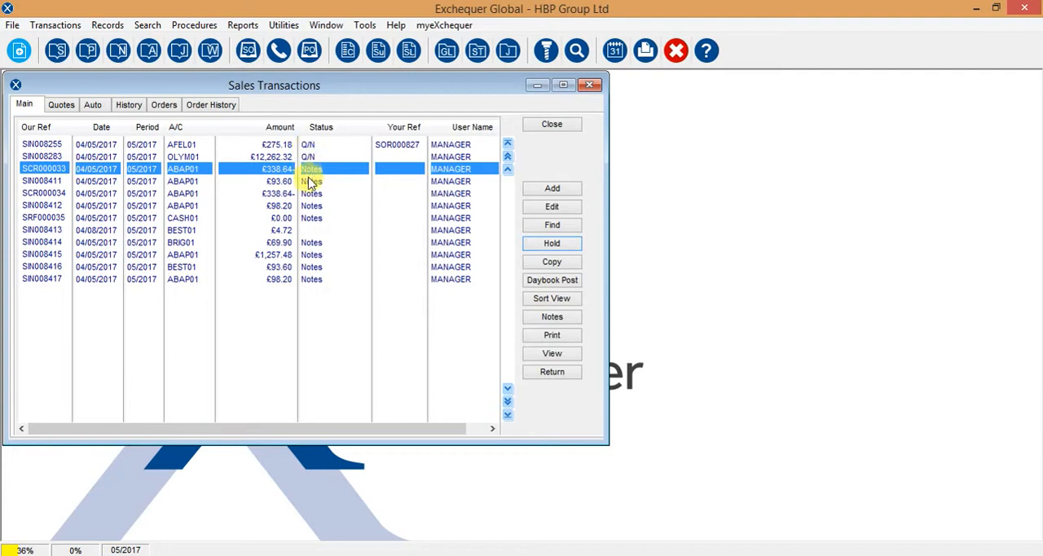
# Mark sales refund SRF000035 as the point where the posting run stops
pyautogui.click(312, 220)
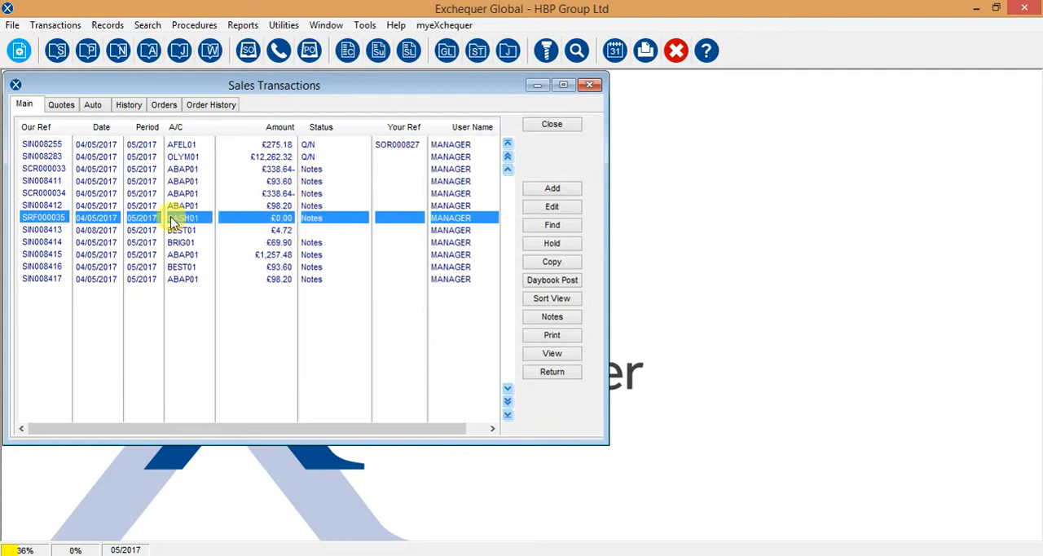
pyautogui.click(544, 245)
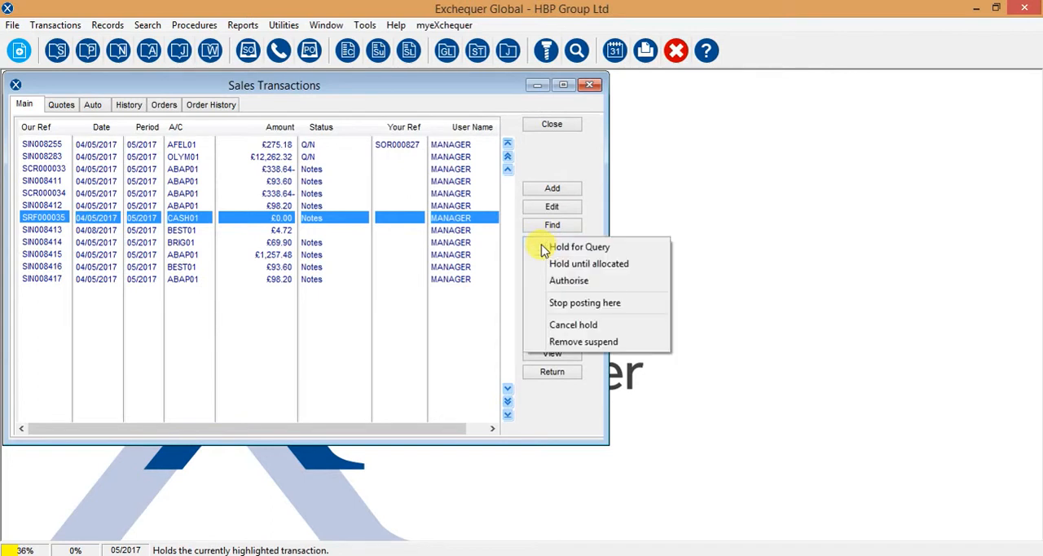
pyautogui.click(580, 302)
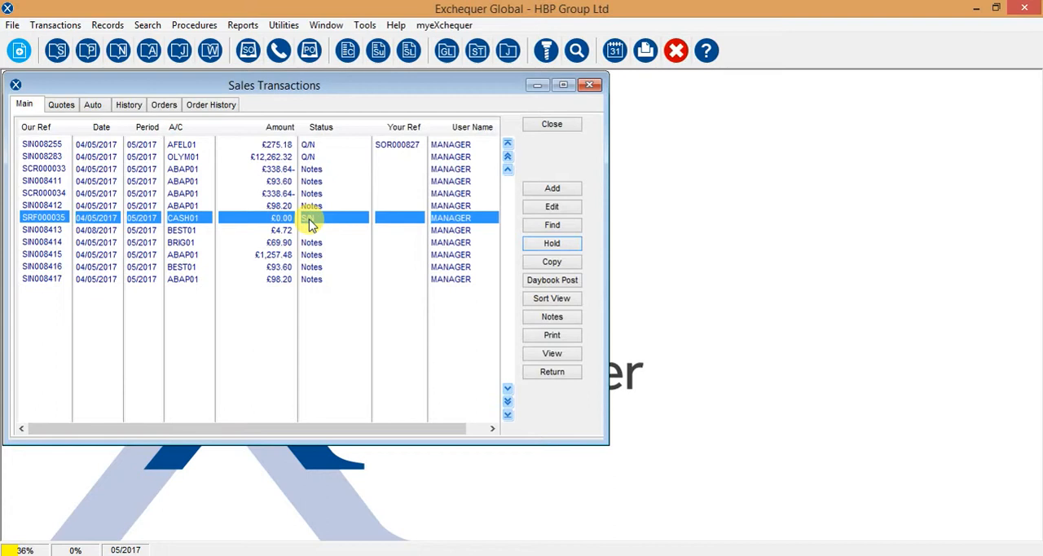
# Change the date of sales invoice SIN008417 to 04/08/2017 and save the invoice
pyautogui.click(96, 280)
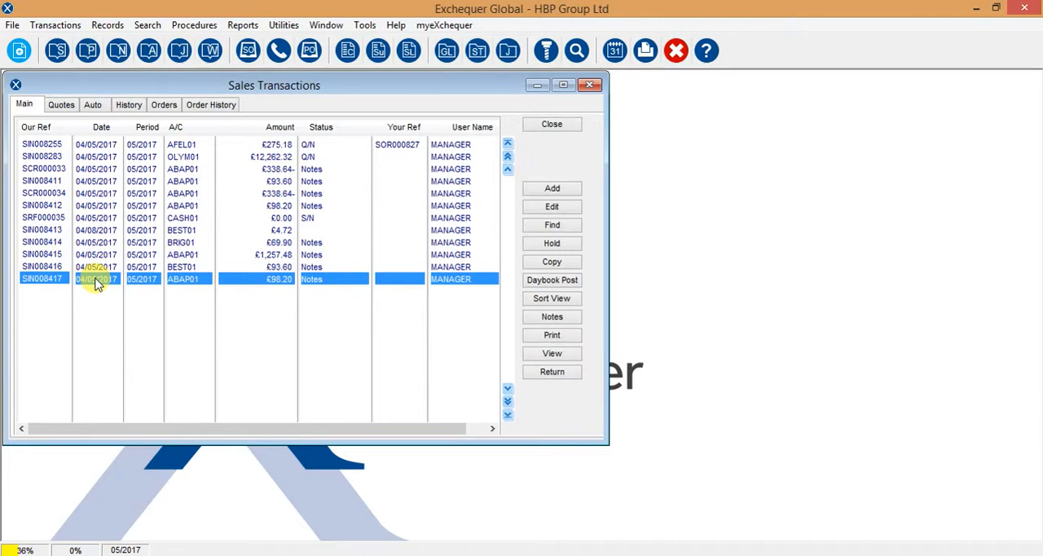
pyautogui.doubleClick(94, 281)
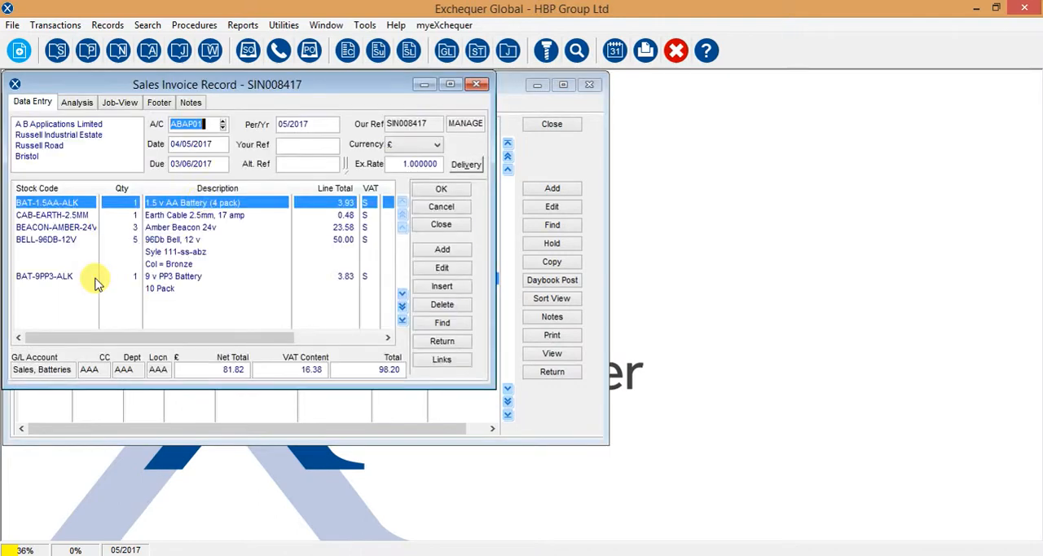
pyautogui.click(214, 144)
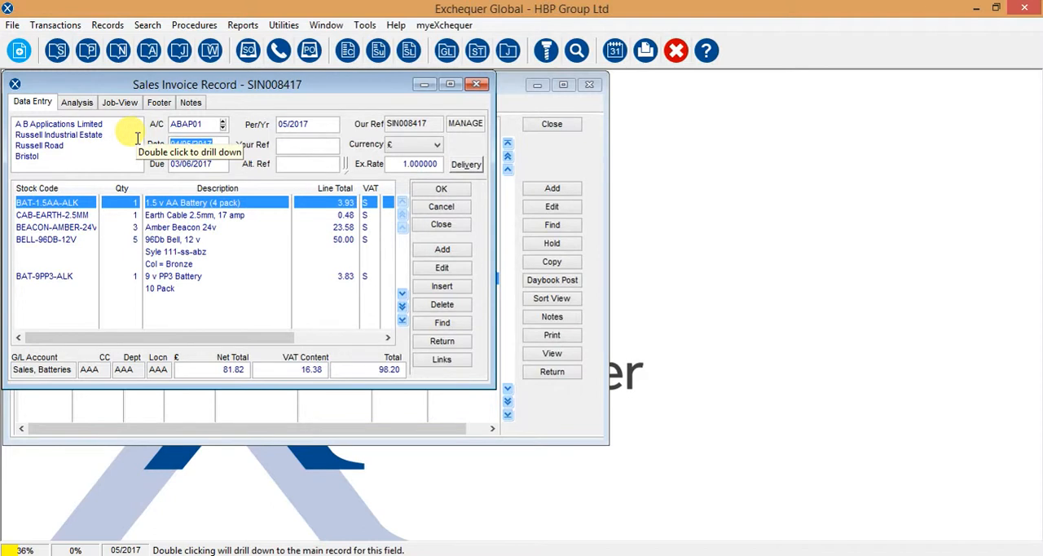
pyautogui.write('04/08/')
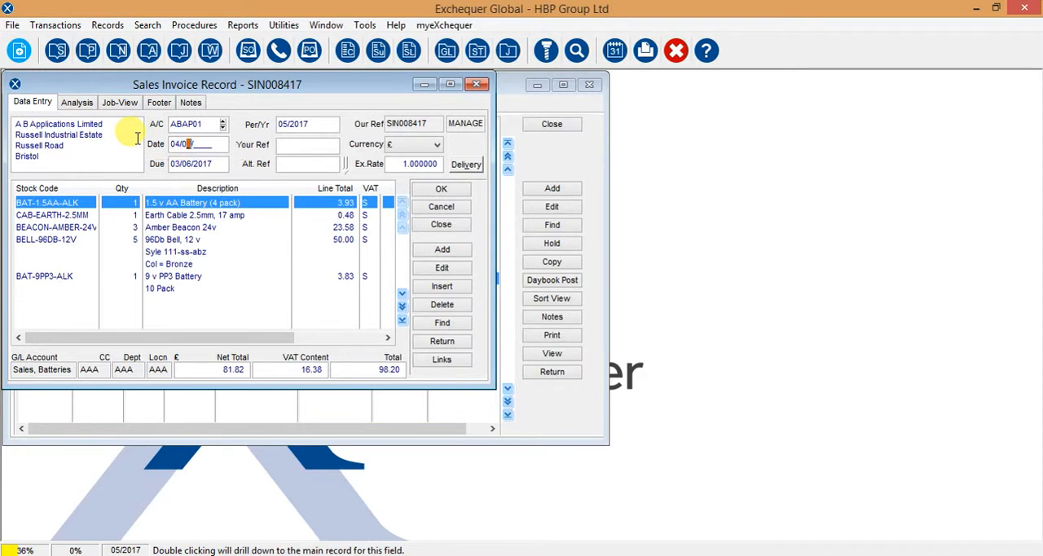
pyautogui.write('2017')
pyautogui.click(457, 190)
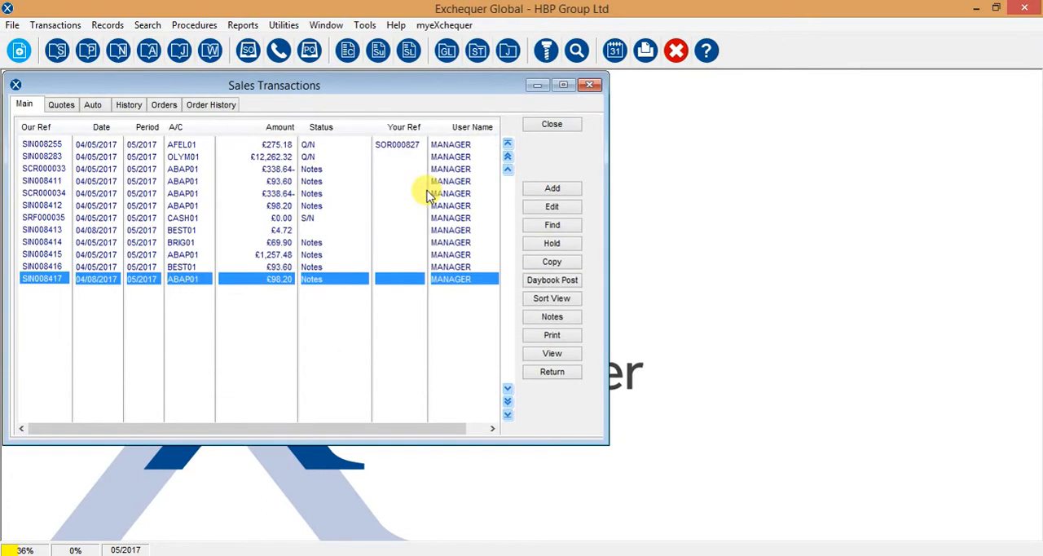
# Post the sales daybook with all transaction types included, output the reports to screen, and decline the job costing posting
pyautogui.click(538, 282)
pyautogui.click(548, 320)
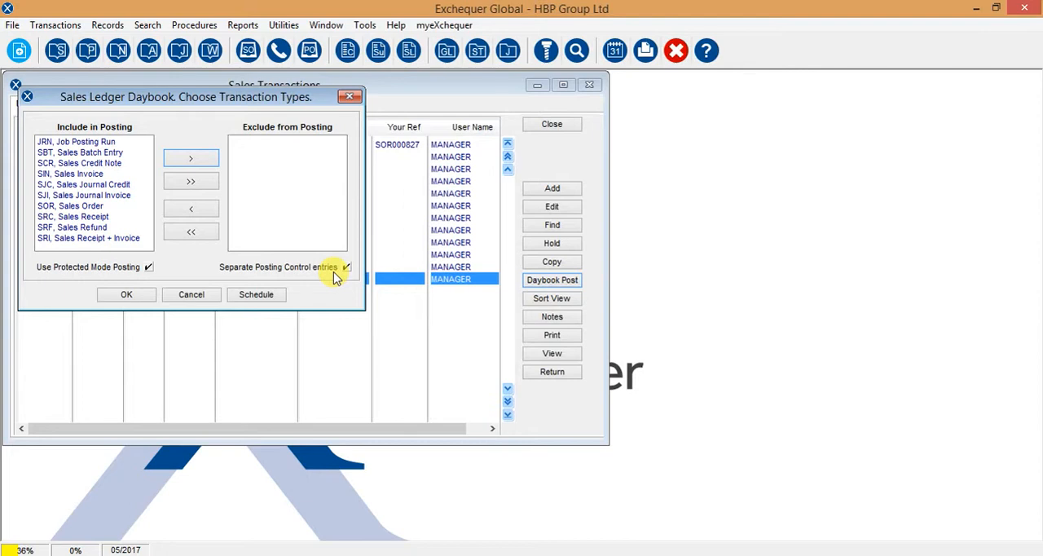
pyautogui.click(122, 295)
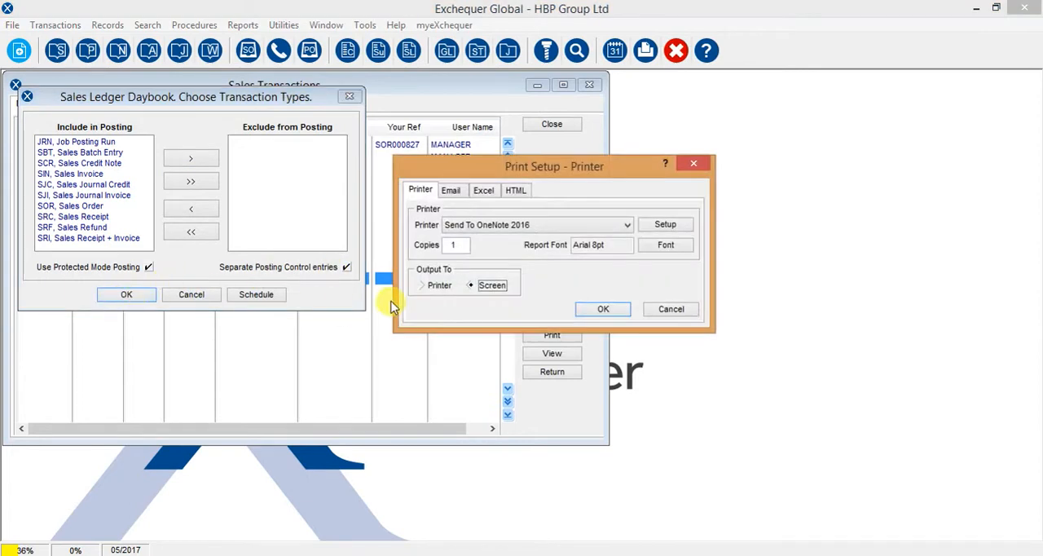
pyautogui.click(605, 311)
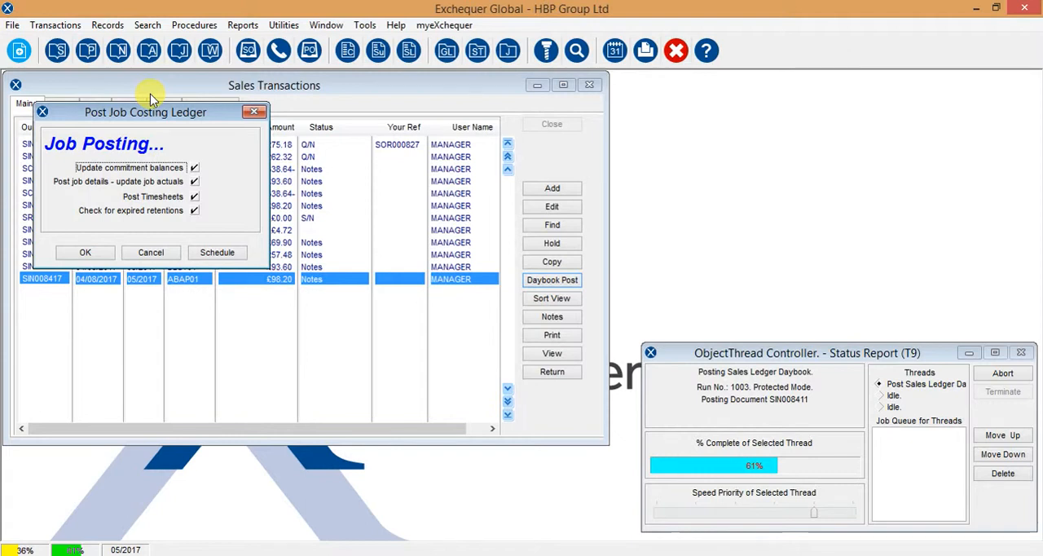
pyautogui.click(150, 253)
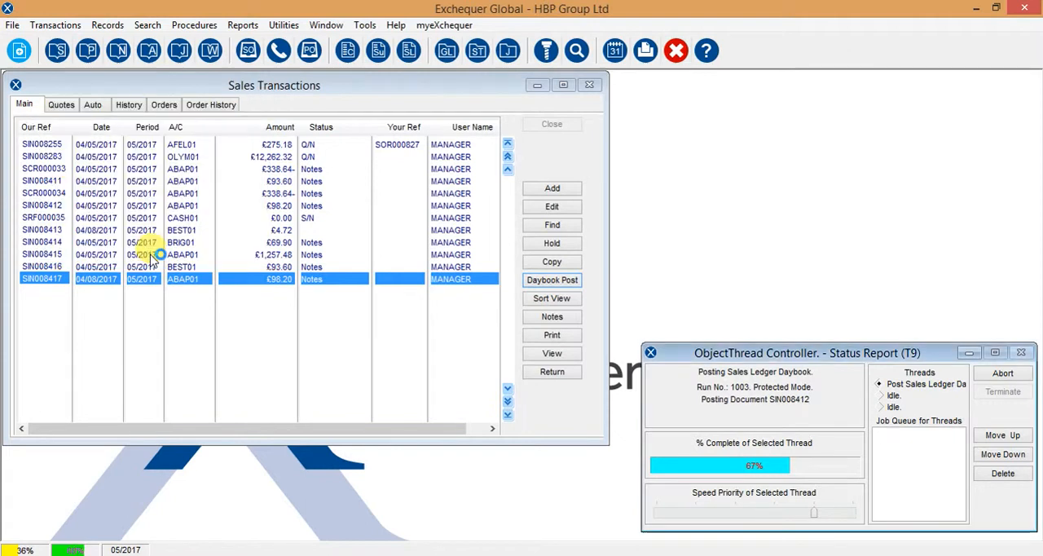
# Check the omissions and exception log for run 1003, and close it together with the posting report
pyautogui.click(849, 514)
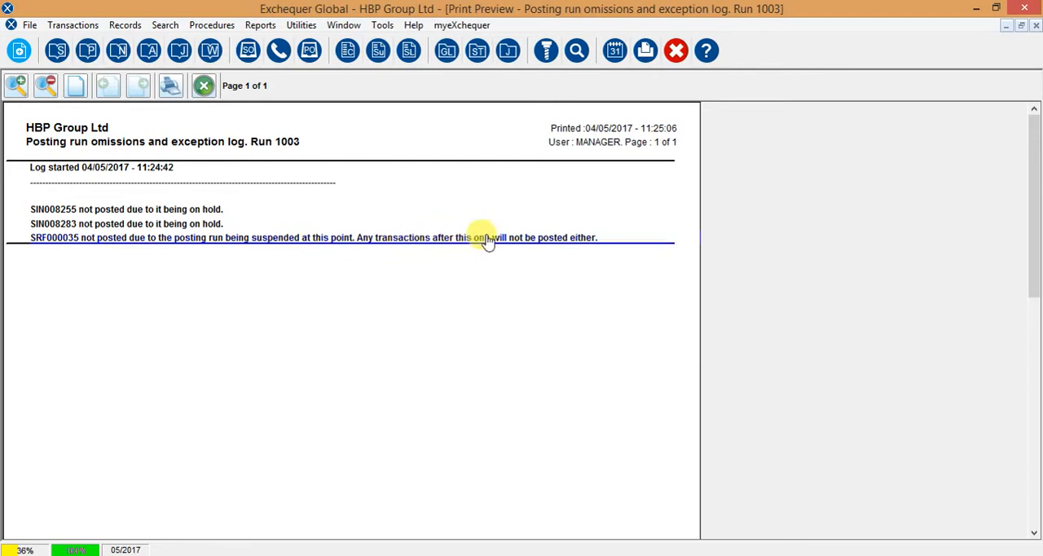
pyautogui.click(203, 86)
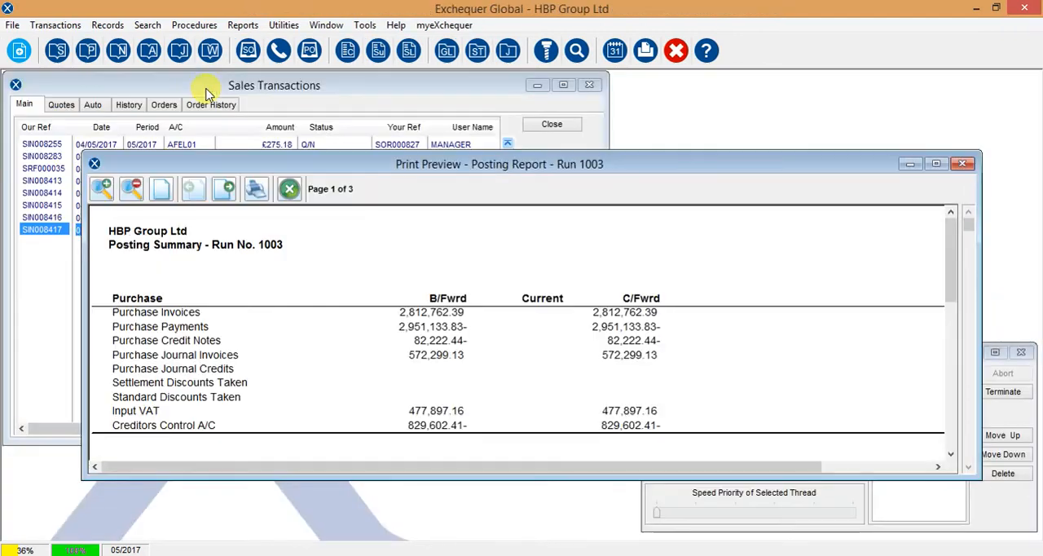
pyautogui.click(290, 190)
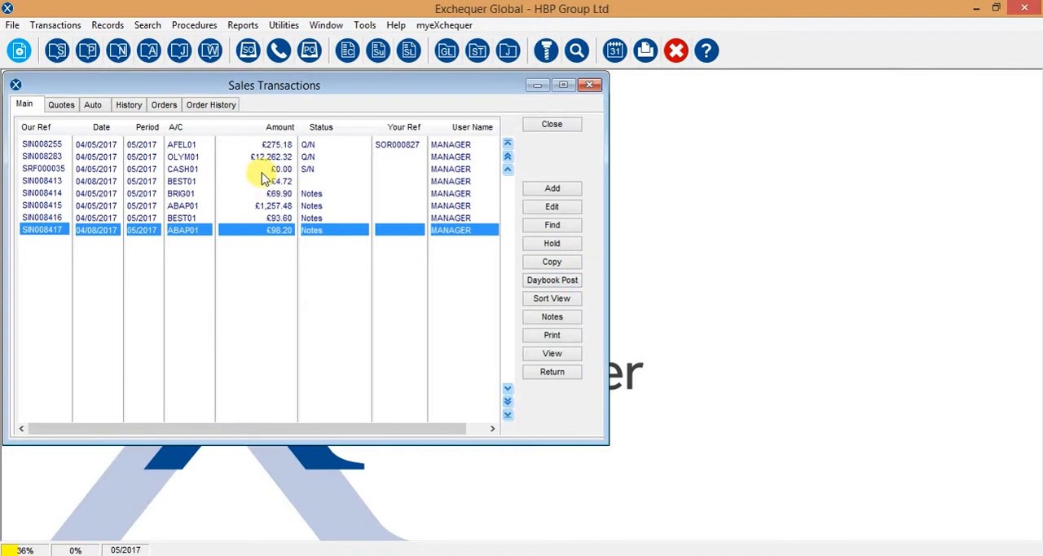
# Remove the posting suspension from sales refund SRF000035
pyautogui.click(263, 169)
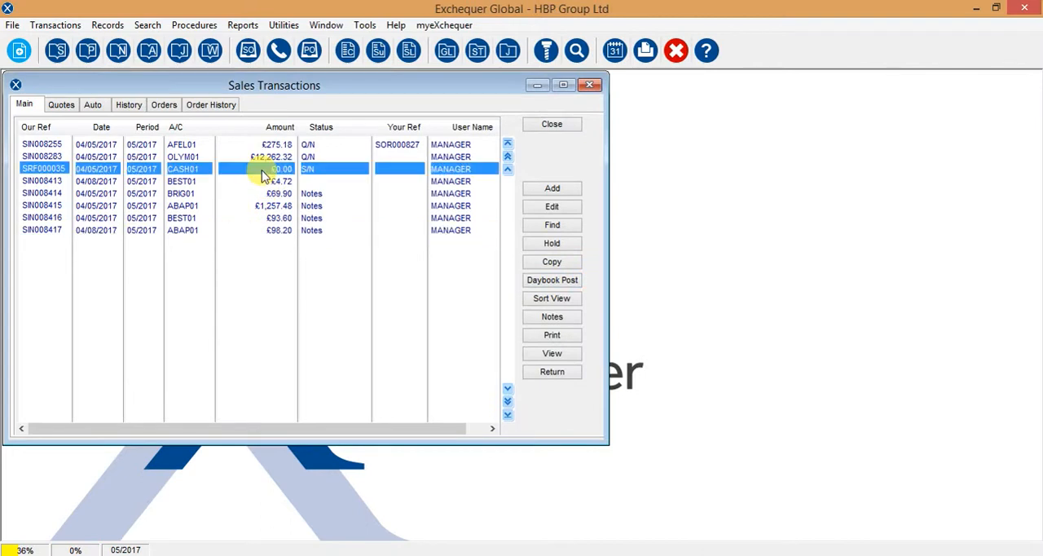
pyautogui.click(547, 247)
pyautogui.click(554, 343)
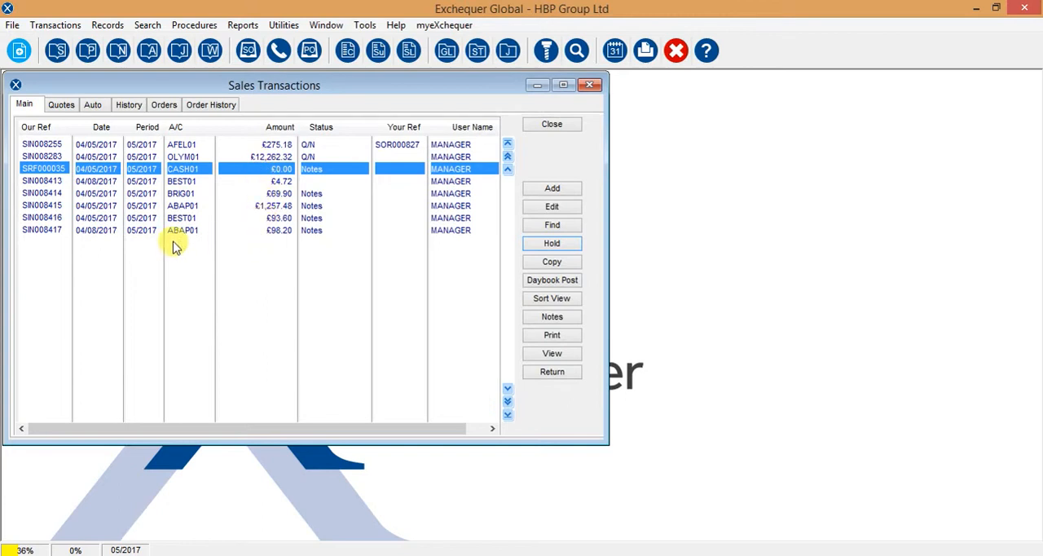
# Run the sales daybook posting again with all transaction types included, and decline the job costing posting
pyautogui.click(96, 232)
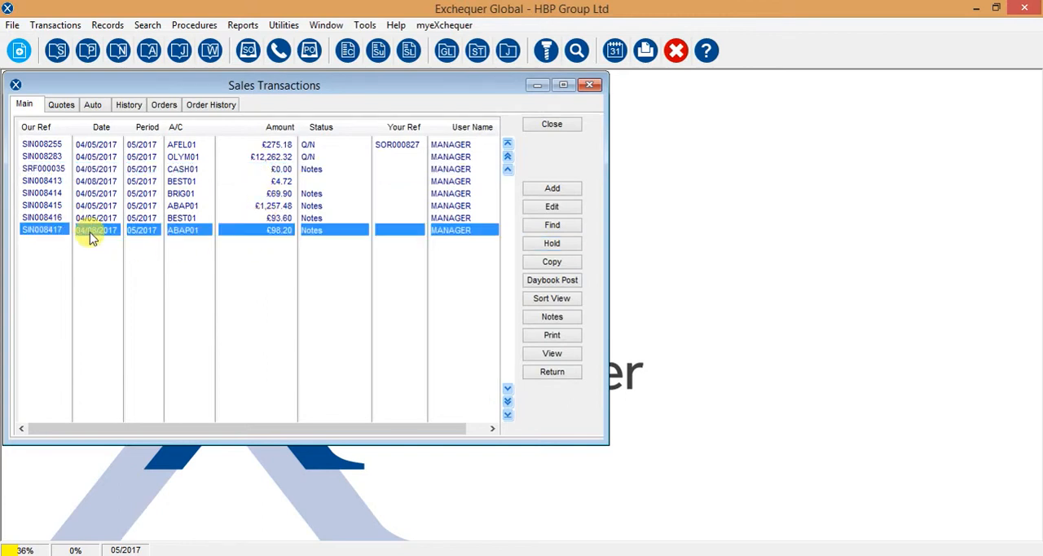
pyautogui.click(554, 281)
pyautogui.click(563, 315)
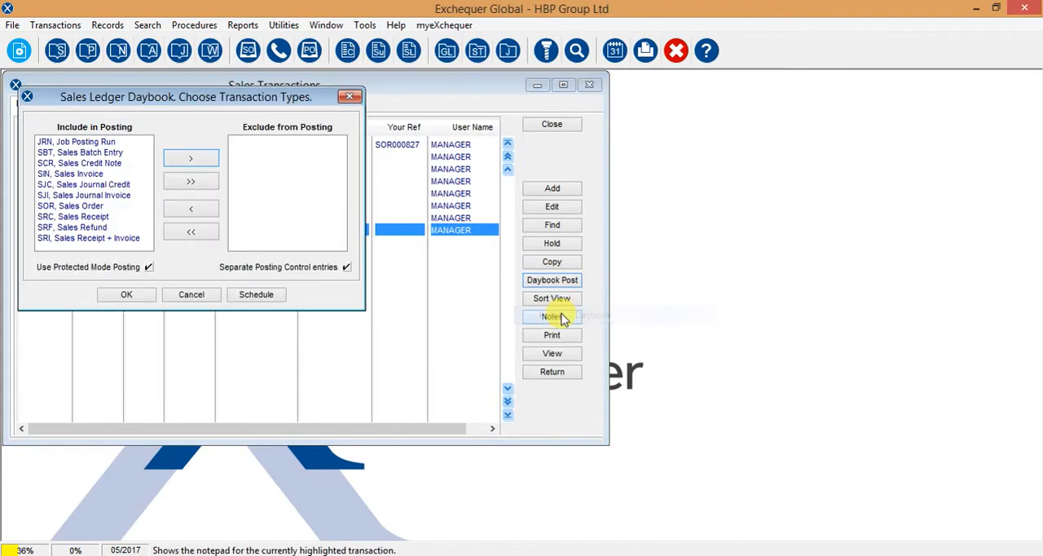
pyautogui.click(117, 296)
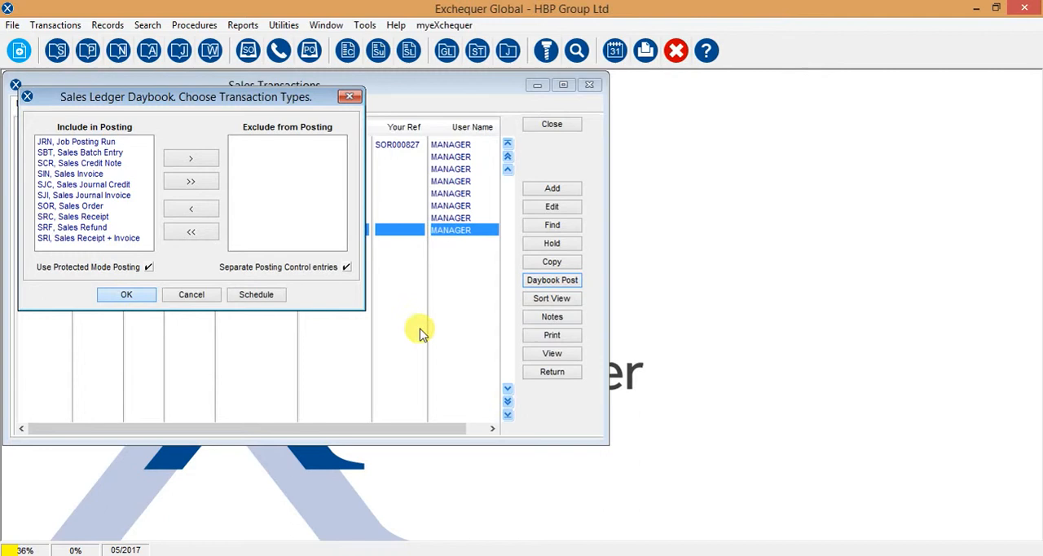
pyautogui.click(601, 309)
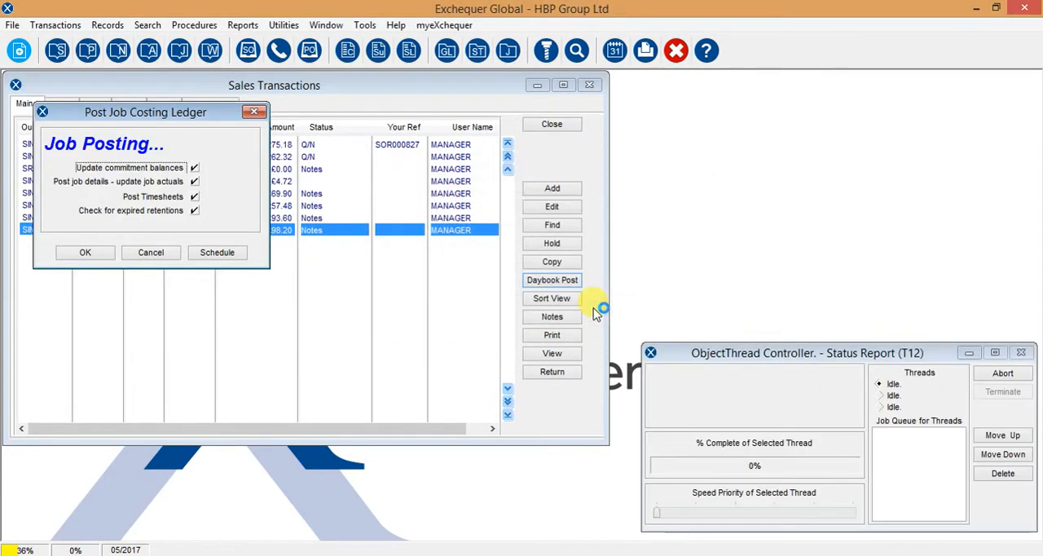
pyautogui.click(150, 254)
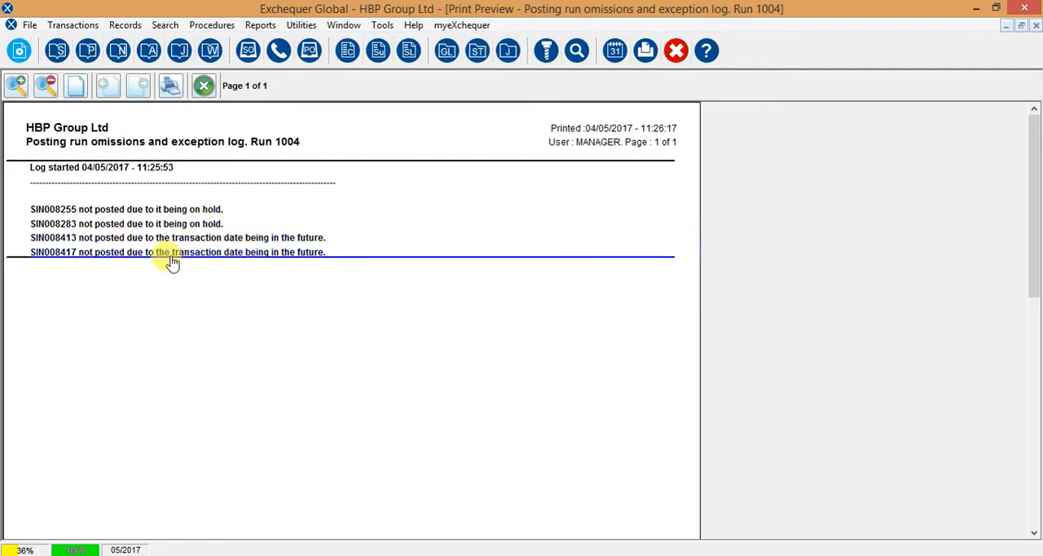
# Close the exception log for run 1004 and examine all three pages of the maximized posting report
pyautogui.click(204, 85)
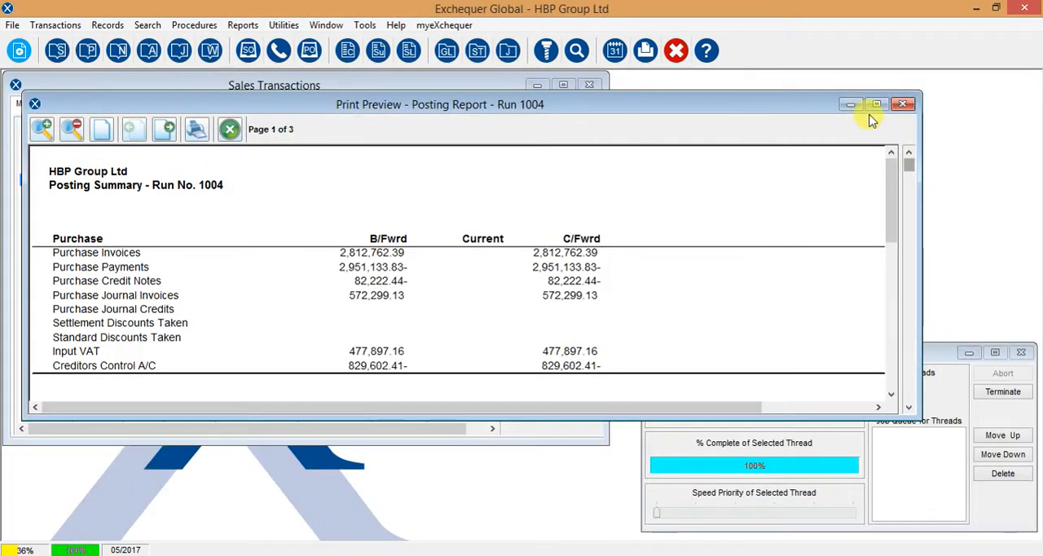
pyautogui.click(877, 105)
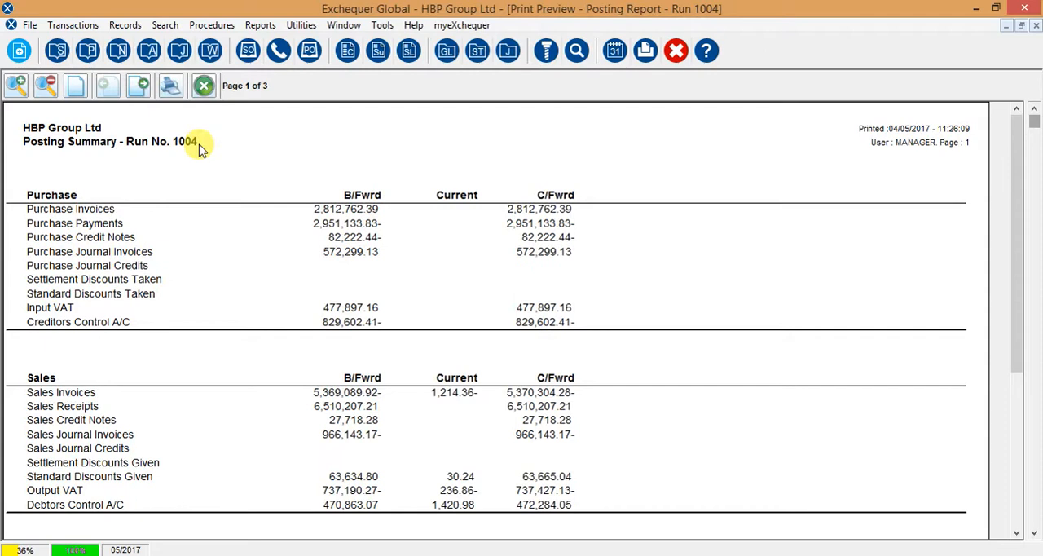
pyautogui.click(139, 86)
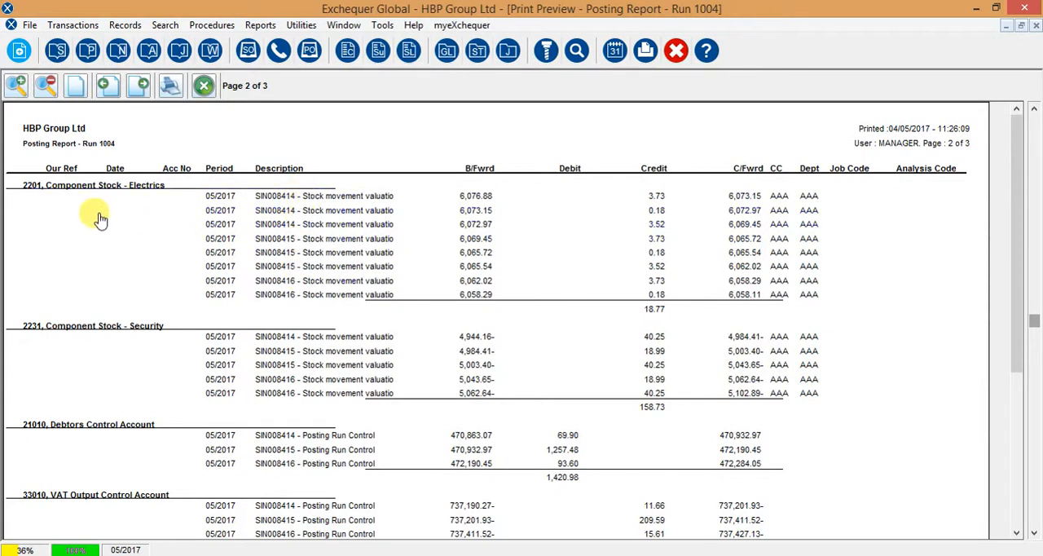
pyautogui.click(138, 86)
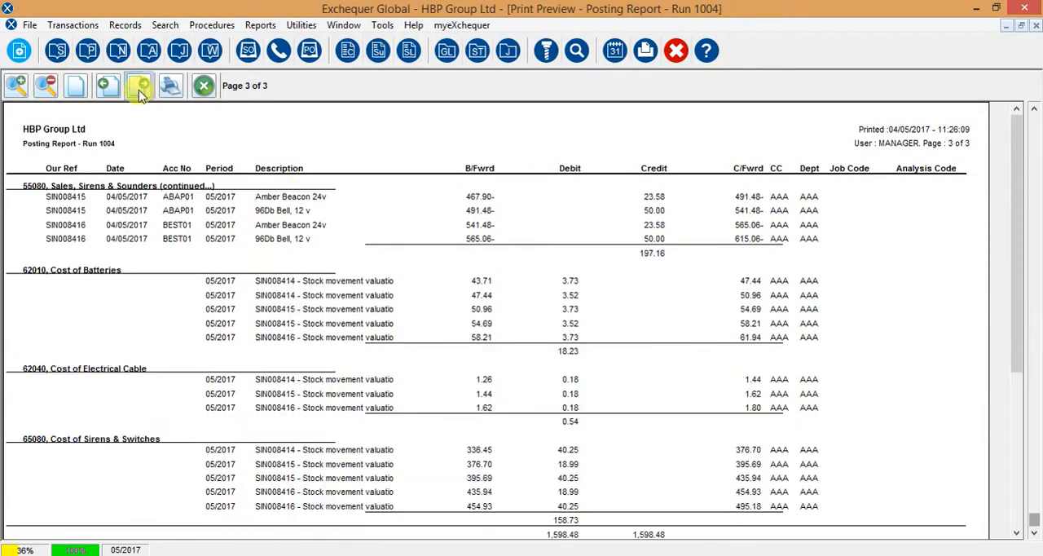
# Close the run 1004 posting report, and view the run number prompt of the general ledger based posting report before cancelling it
pyautogui.click(204, 87)
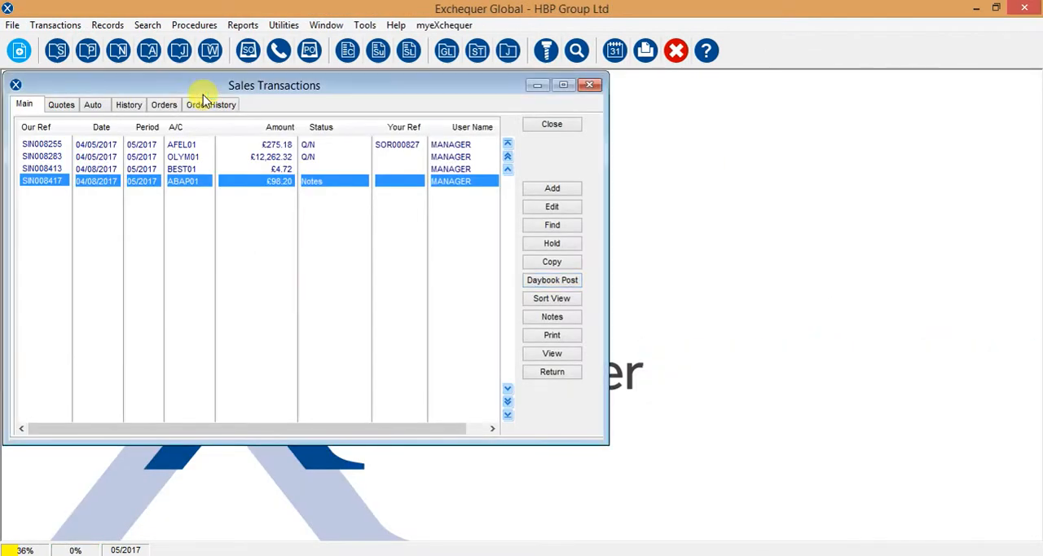
pyautogui.click(243, 26)
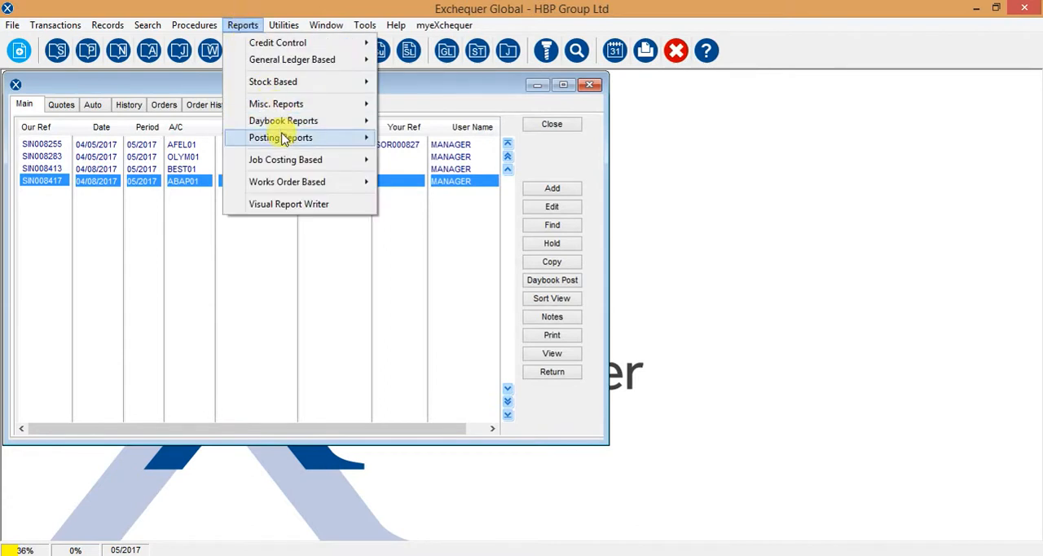
pyautogui.moveTo(284, 141)
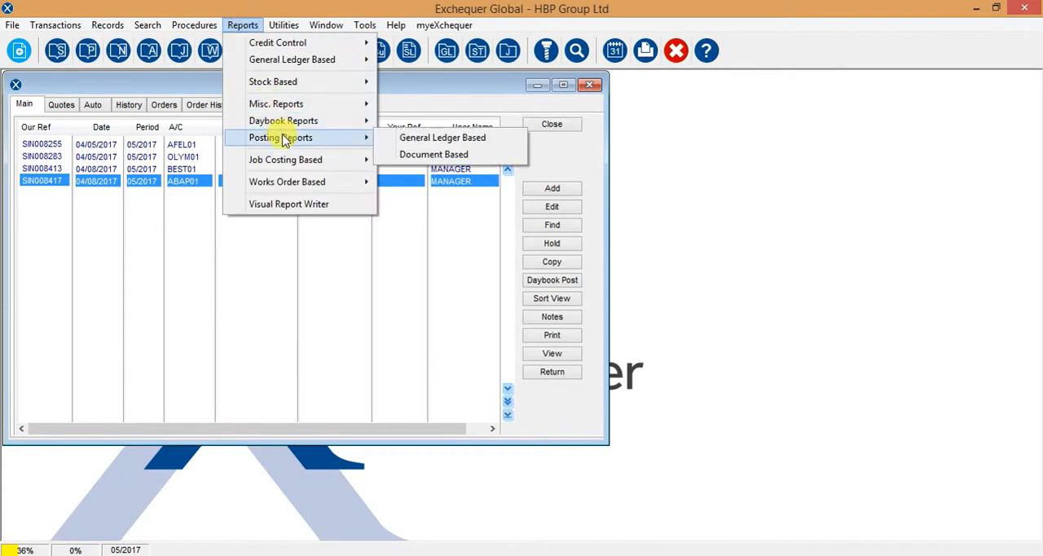
pyautogui.click(425, 142)
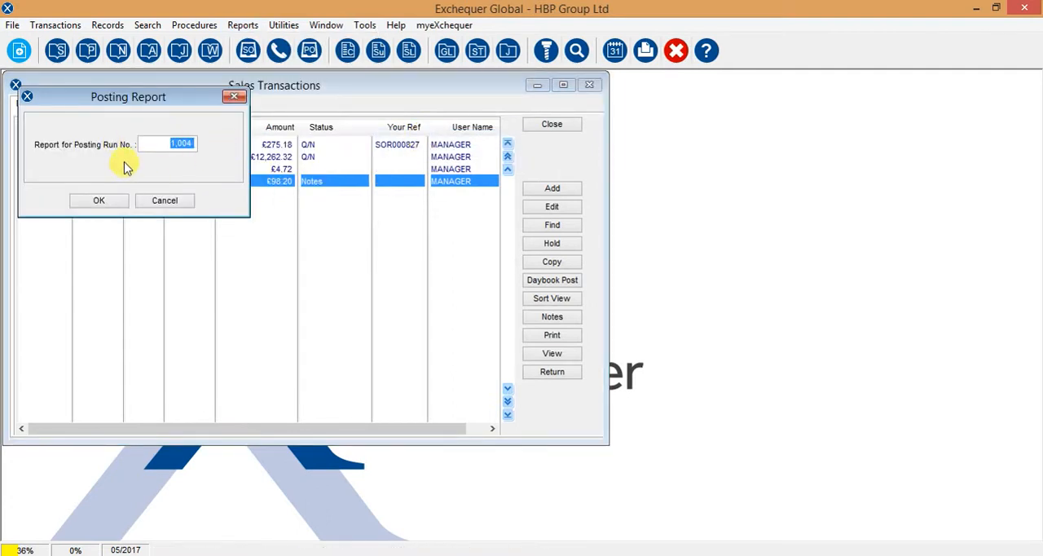
pyautogui.click(164, 201)
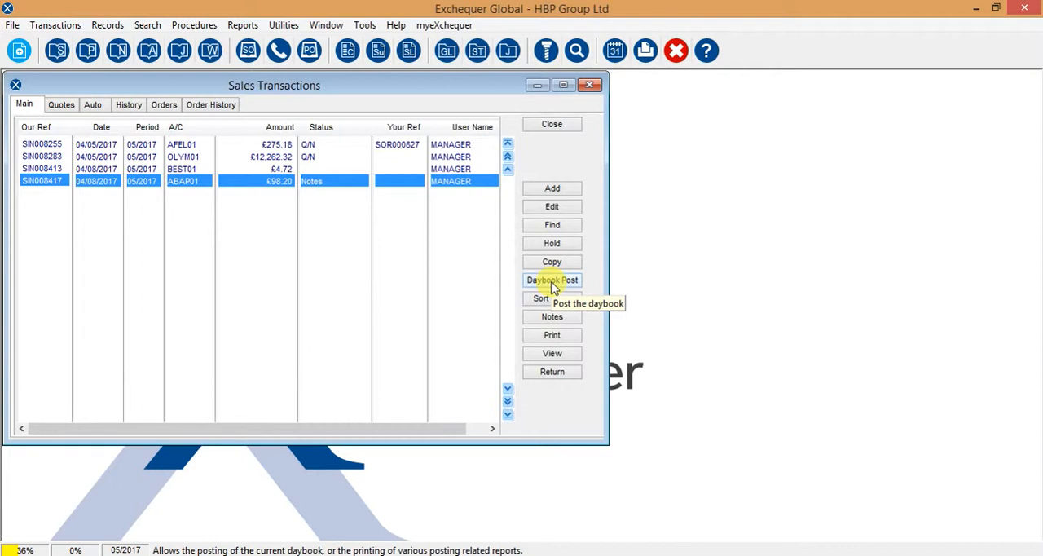
# Open the purchase, nominal and stock transaction daybooks one after another to view their daybook posting and processing options
pyautogui.click(87, 55)
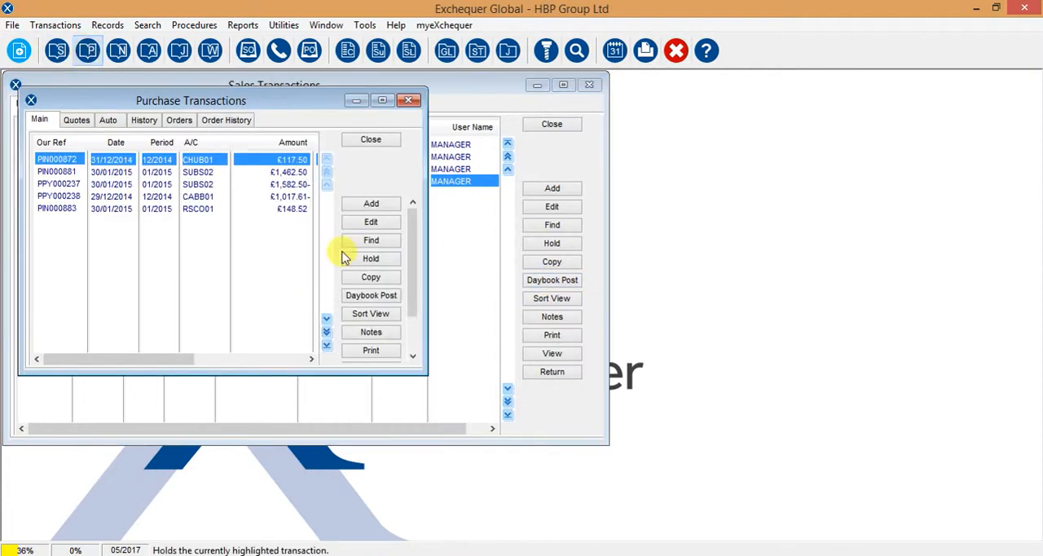
pyautogui.click(119, 55)
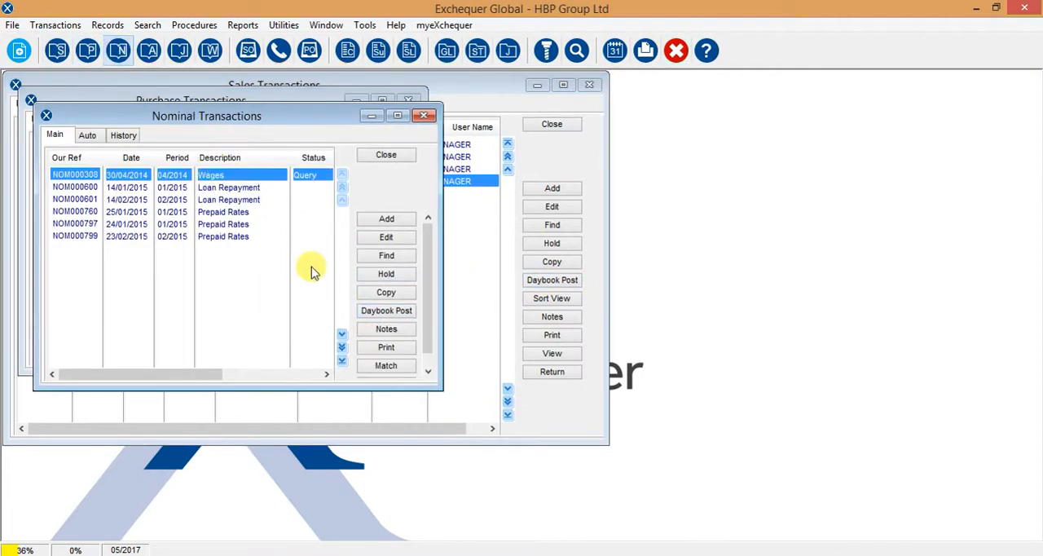
pyautogui.click(155, 51)
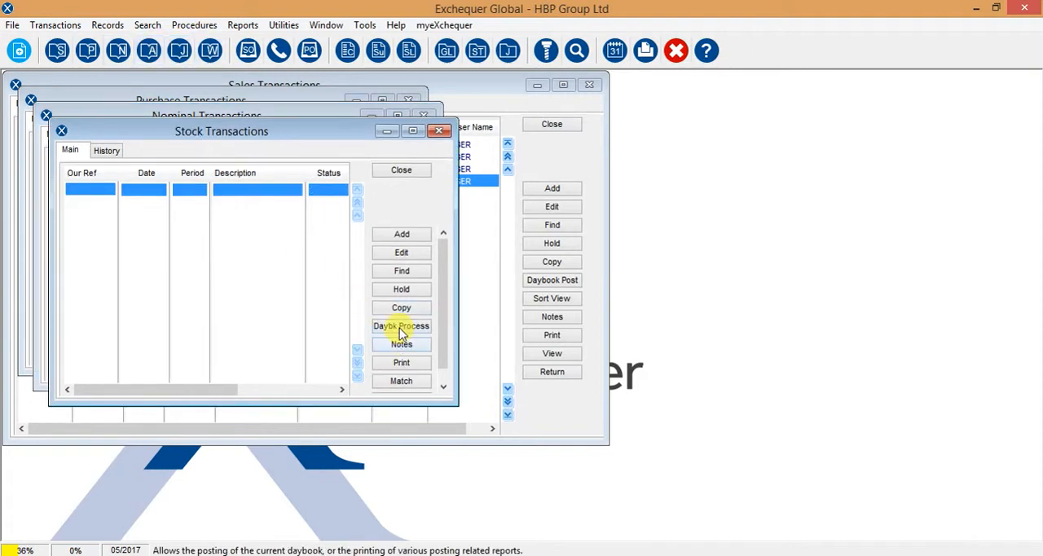
# Close the stock, nominal, purchase and sales transaction daybooks
pyautogui.click(402, 170)
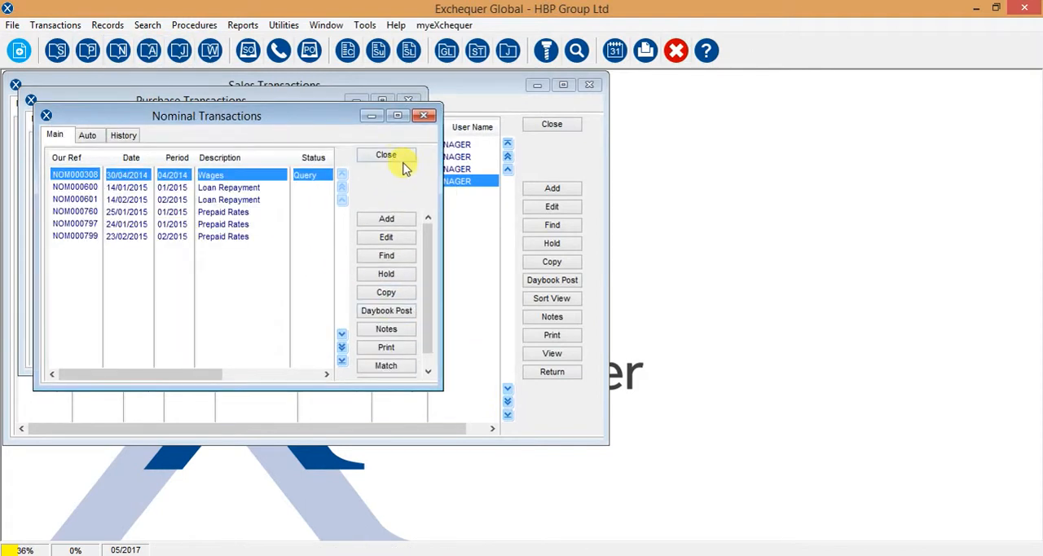
pyautogui.click(397, 158)
pyautogui.click(372, 139)
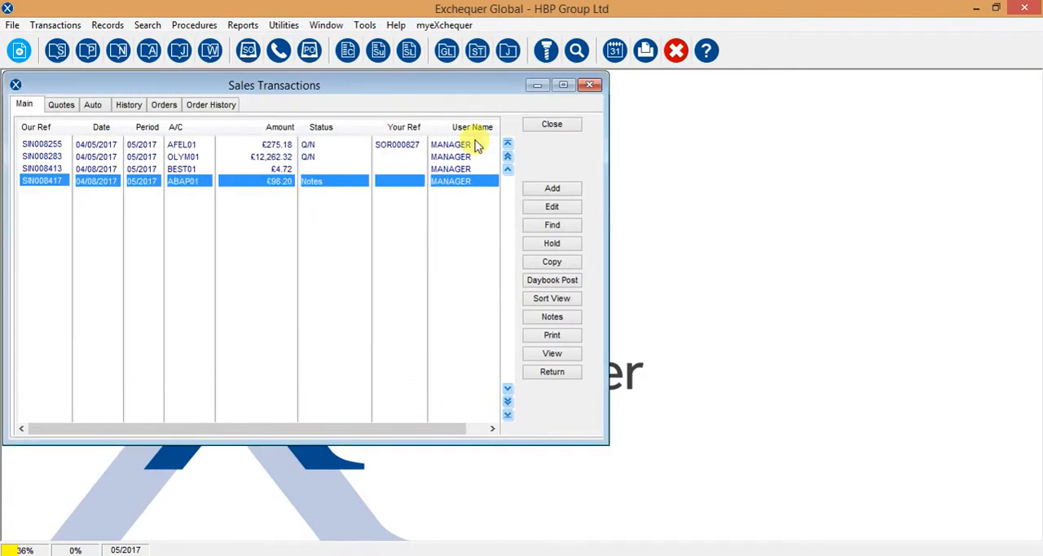
pyautogui.click(553, 124)
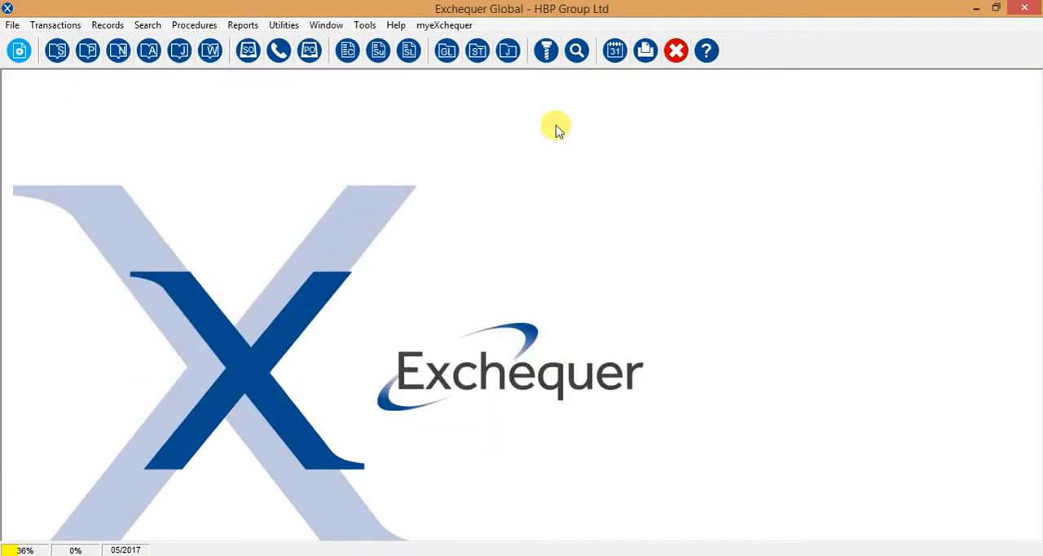